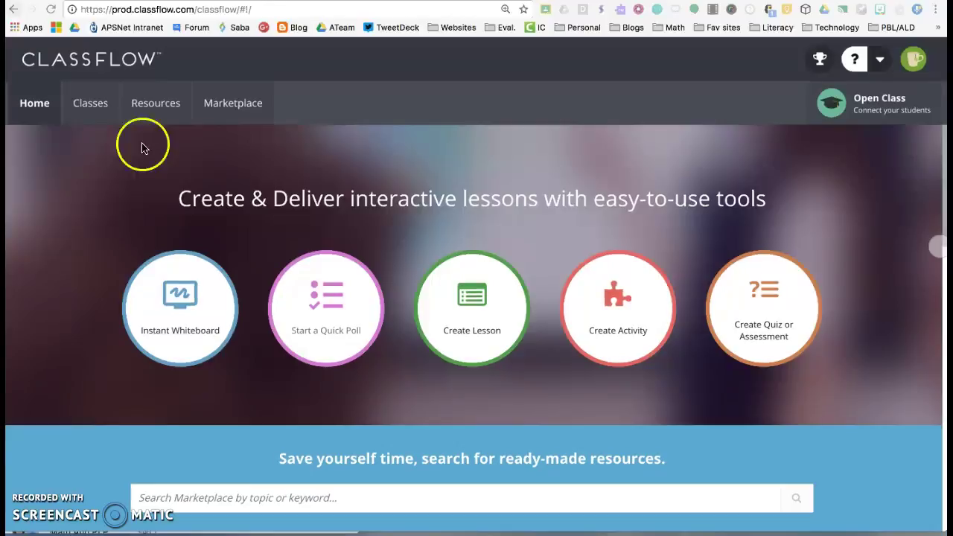
# Open My Resources and select Sample Quiz Template to show its 'What sport is the boy playing?' card.
pyautogui.click(165, 122)
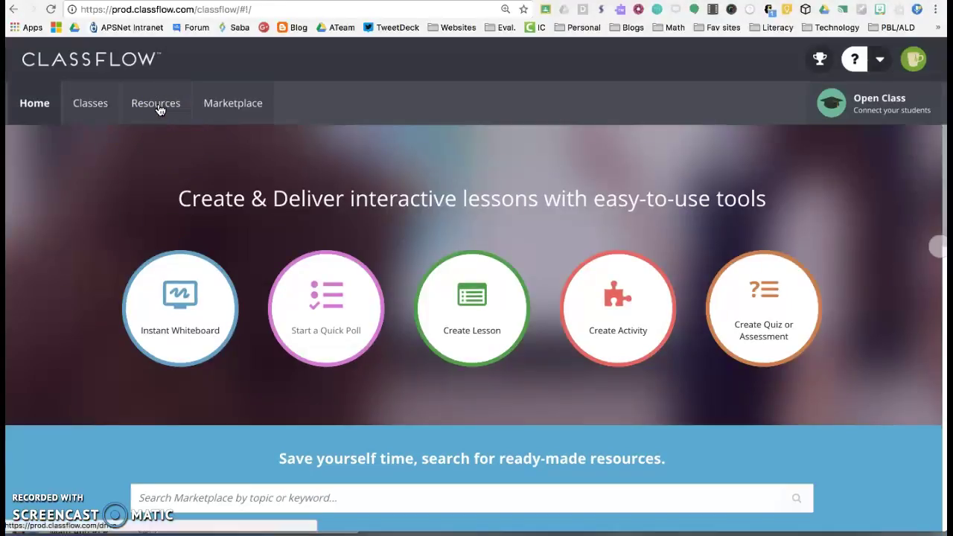
pyautogui.click(158, 106)
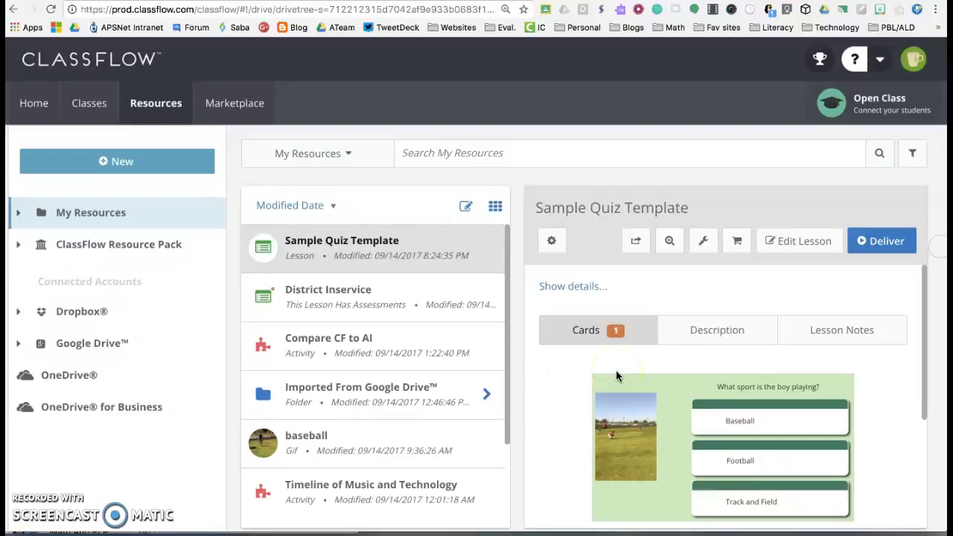
pyautogui.click(551, 244)
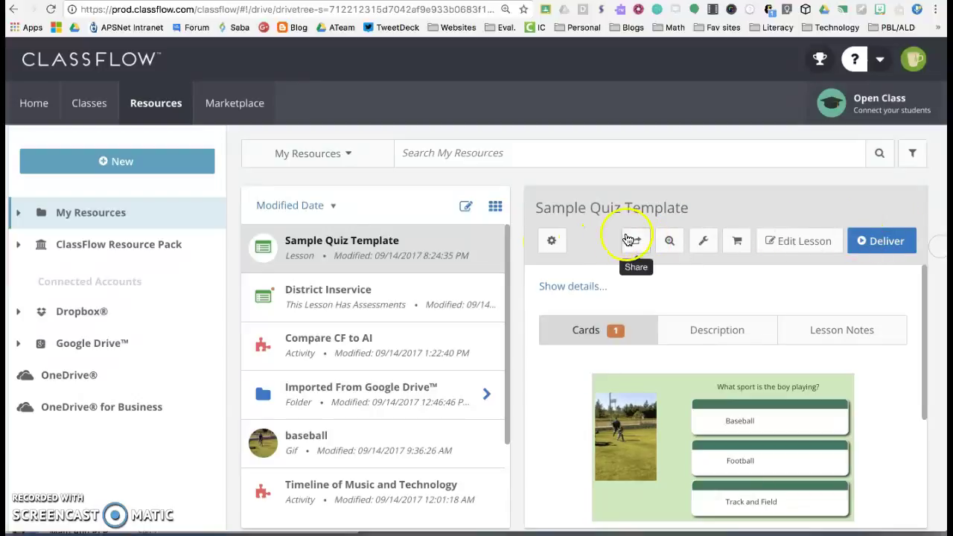
pyautogui.click(553, 241)
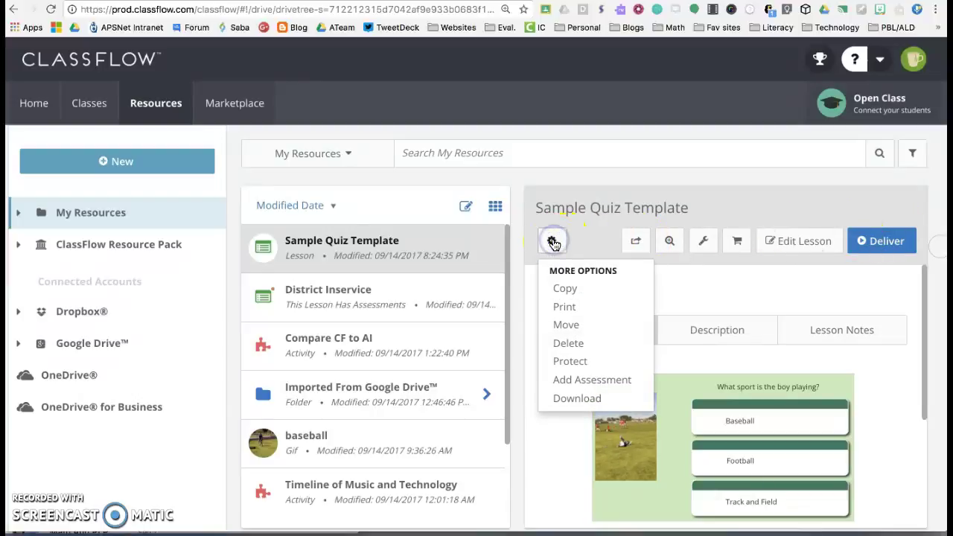
pyautogui.click(569, 350)
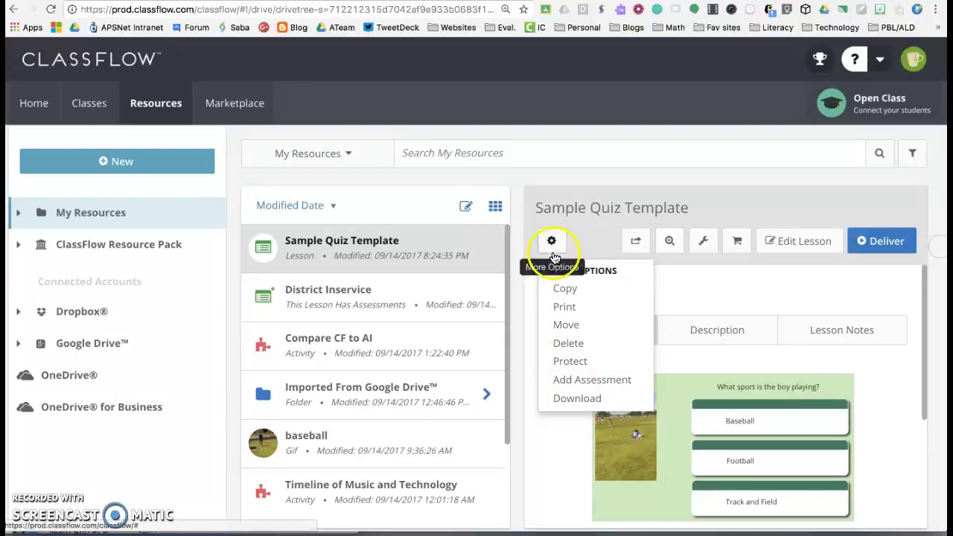
pyautogui.click(580, 231)
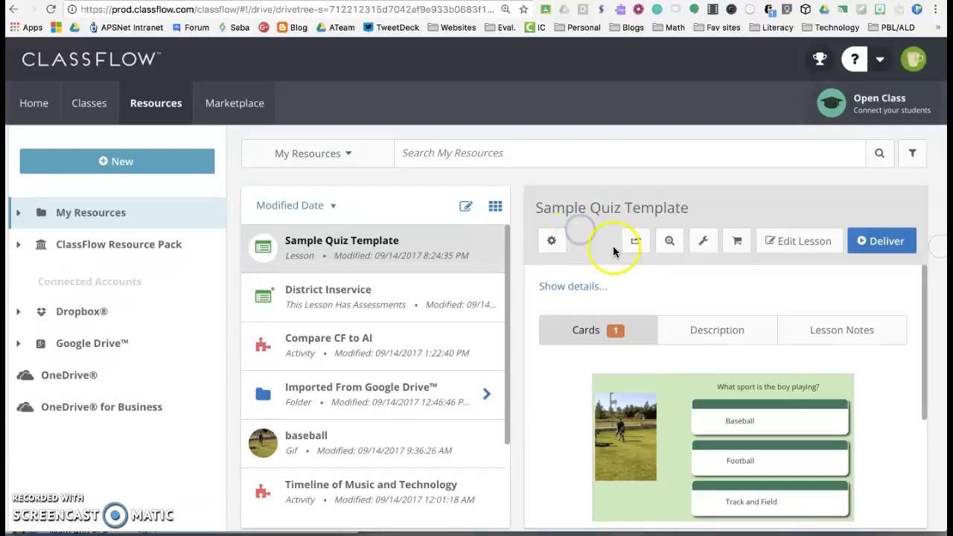
pyautogui.click(670, 244)
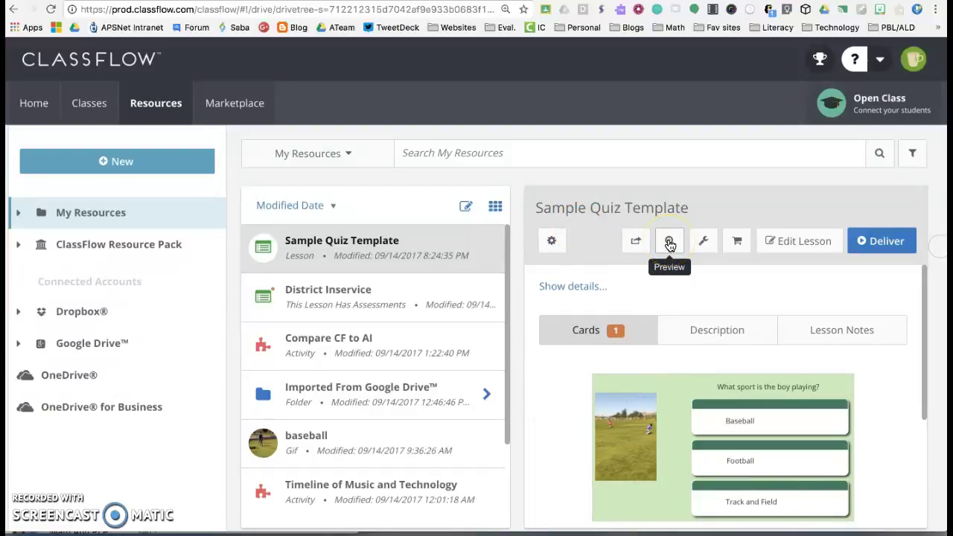
pyautogui.click(702, 244)
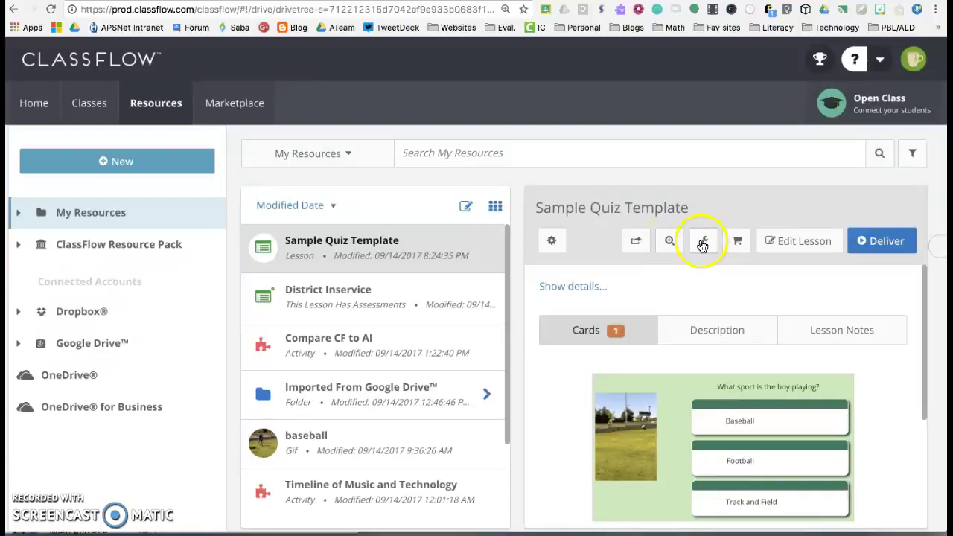
pyautogui.click(640, 259)
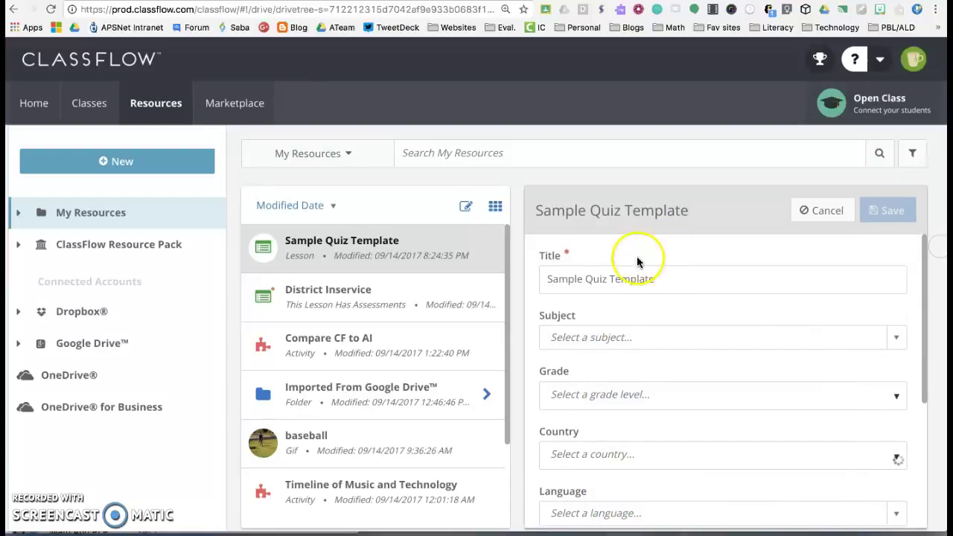
pyautogui.scroll(-2, 648, 292)
pyautogui.scroll(-1, 648, 298)
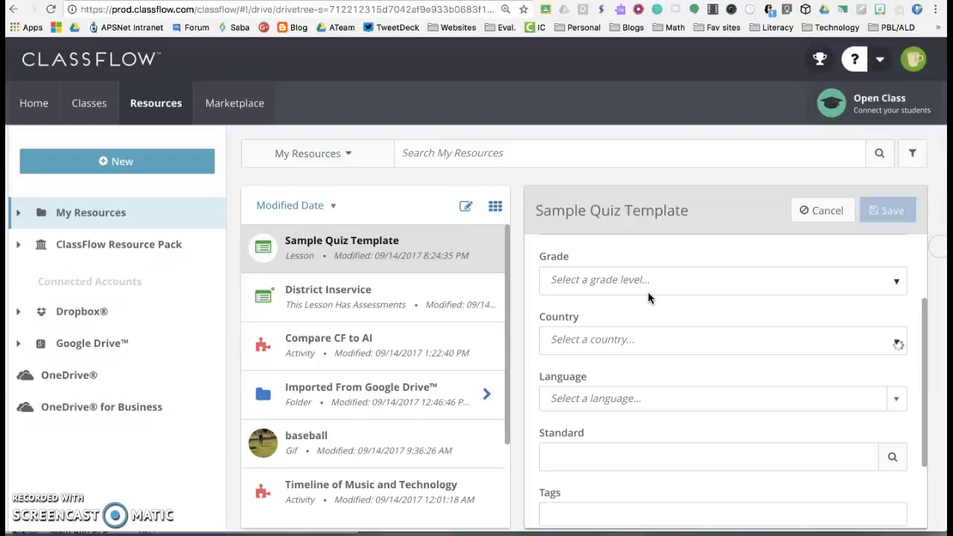
pyautogui.scroll(-2, 648, 292)
pyautogui.scroll(4, 649, 292)
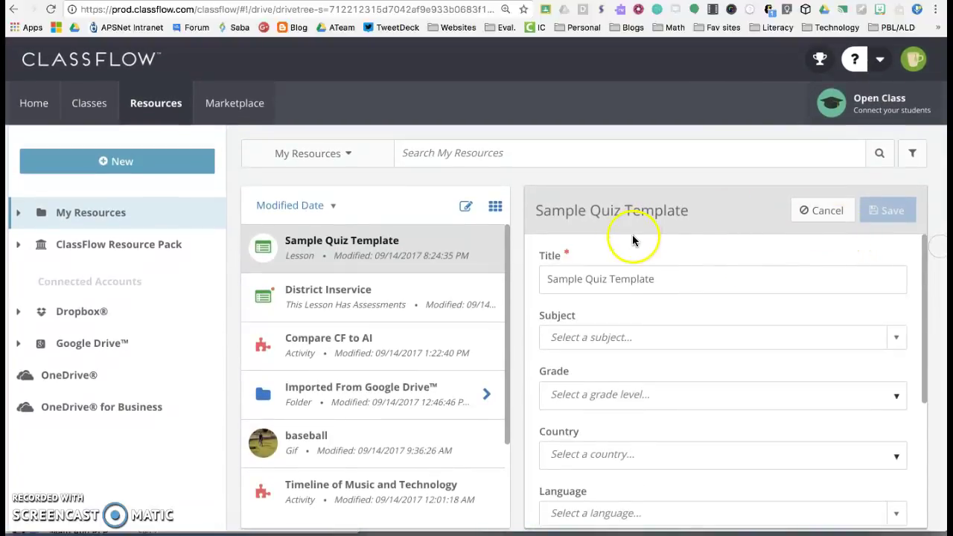
pyautogui.click(814, 213)
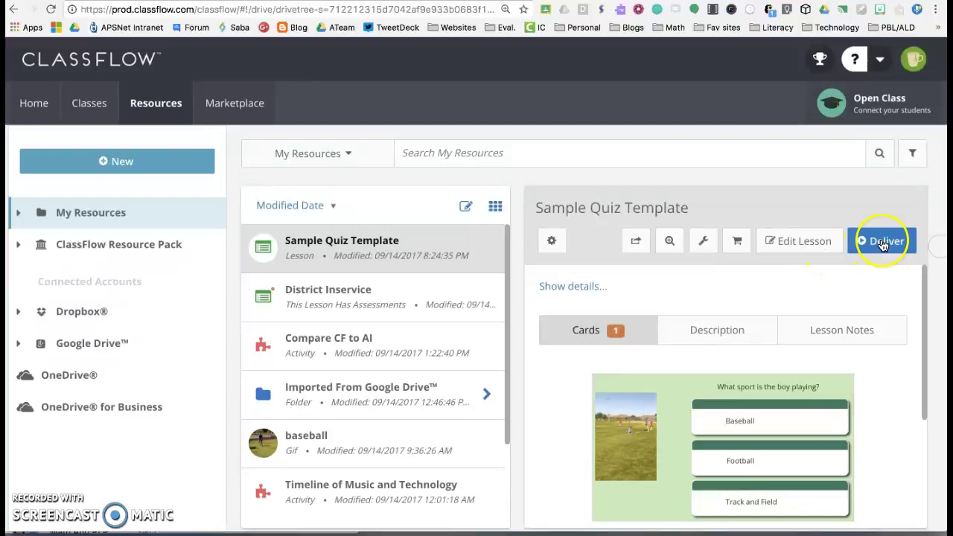
# Share Sample Quiz Template privately (only people sent the link) and select its generated link URL.
pyautogui.click(637, 243)
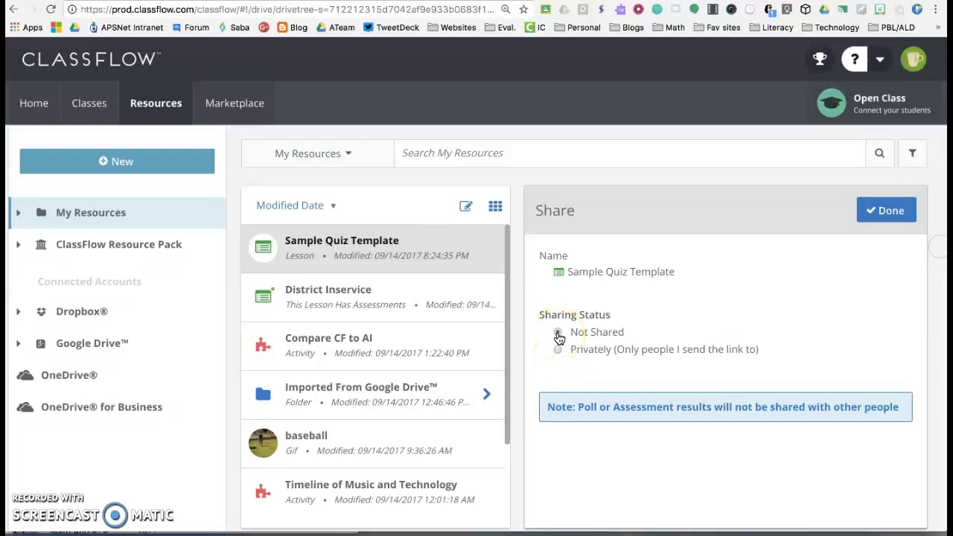
pyautogui.click(558, 352)
pyautogui.click(558, 352)
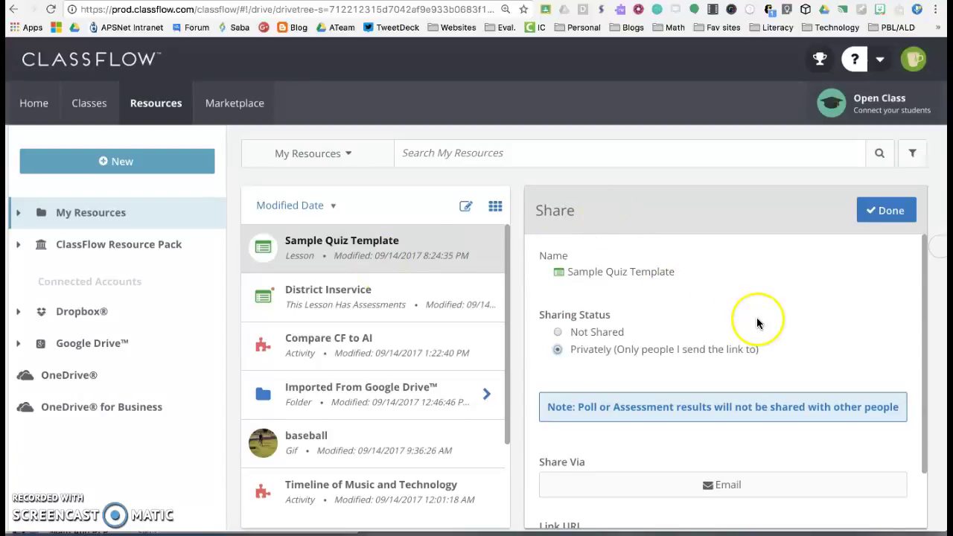
pyautogui.scroll(-2, 756, 317)
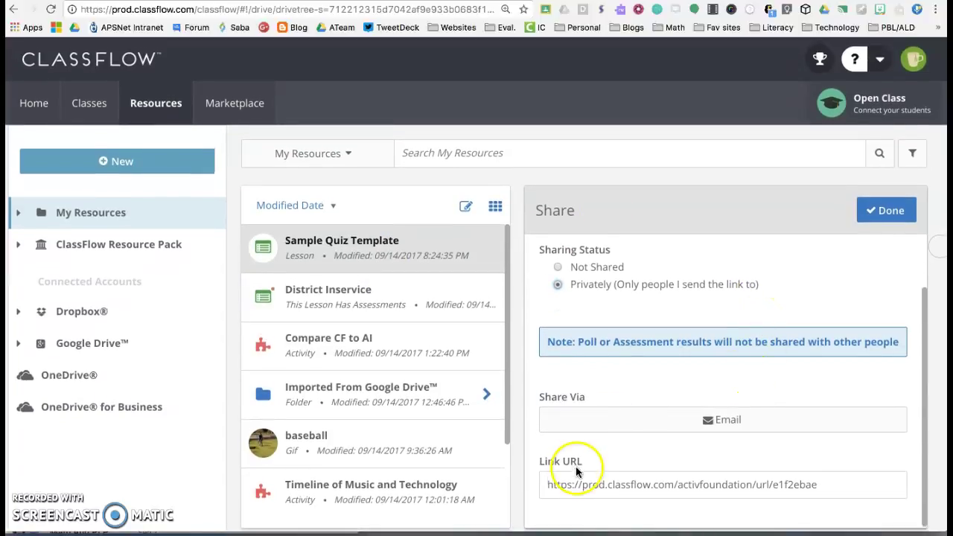
pyautogui.click(652, 484)
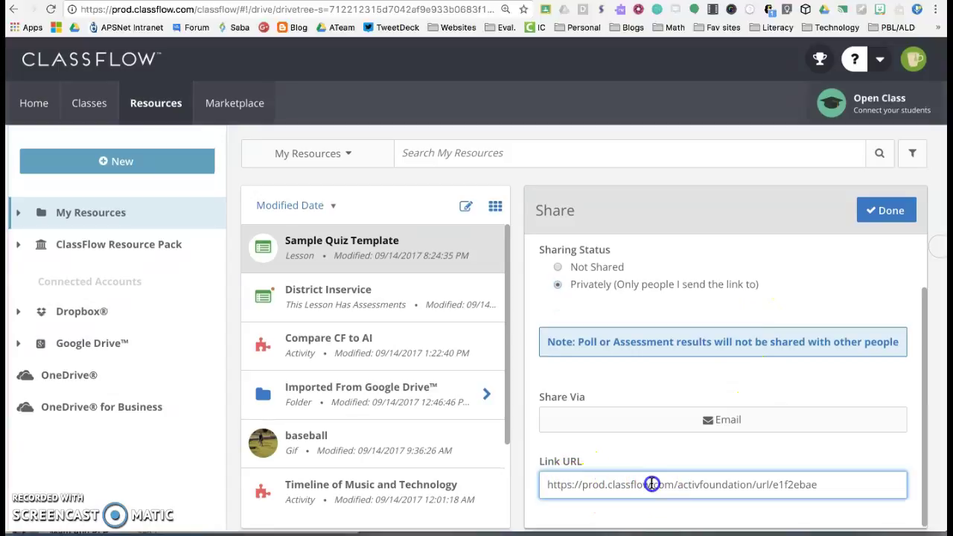
# Reopen the lesson's Share panel and choose Email under Share Via to get the email form.
pyautogui.click(711, 423)
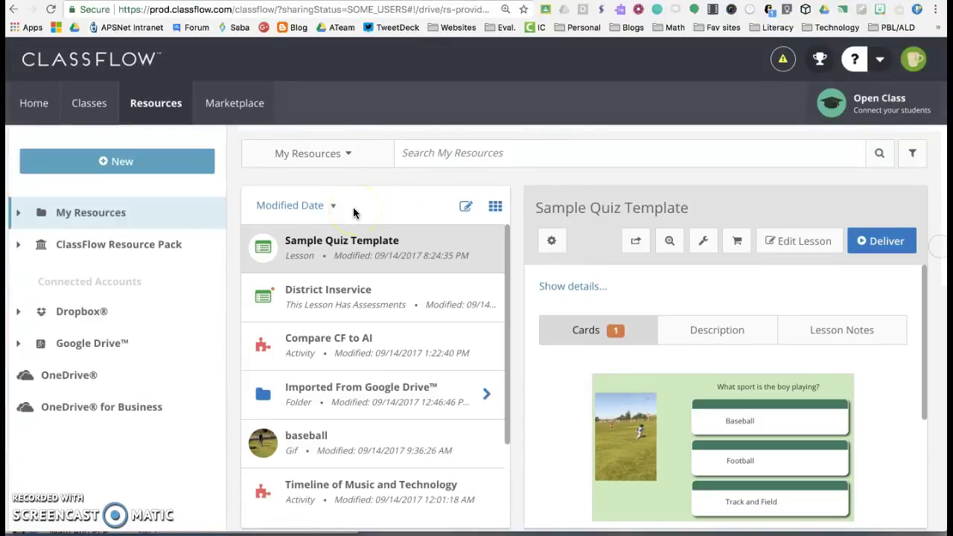
pyautogui.scroll(-5, 681, 384)
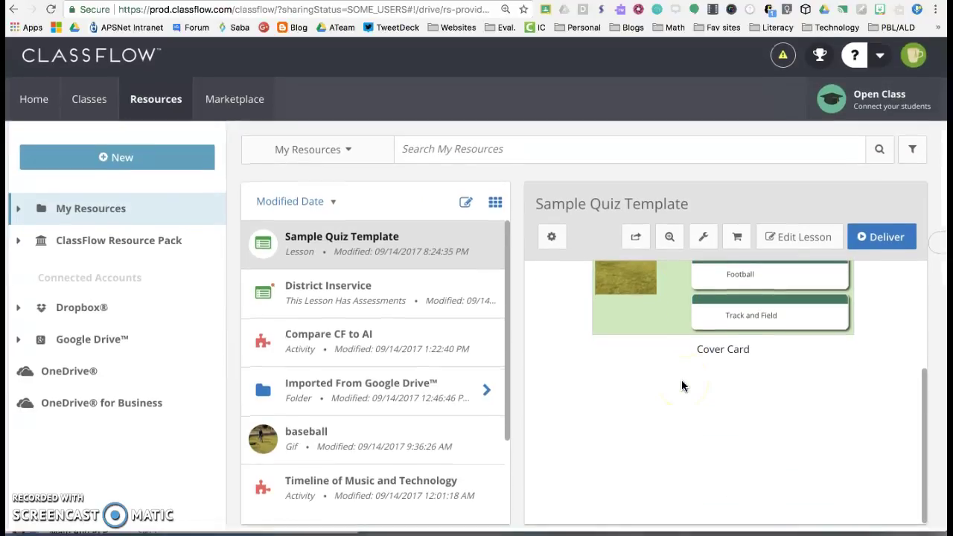
pyautogui.scroll(3, 682, 386)
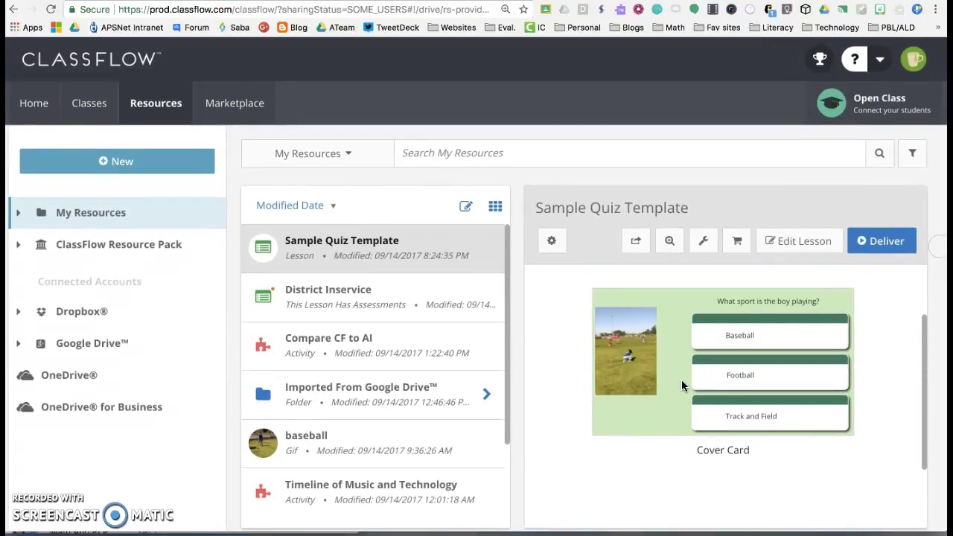
pyautogui.click(580, 248)
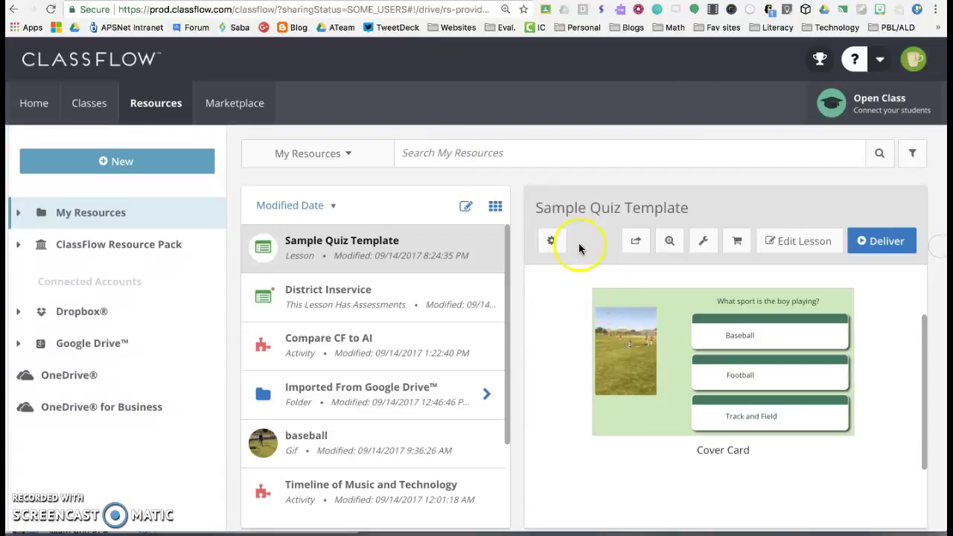
pyautogui.click(636, 241)
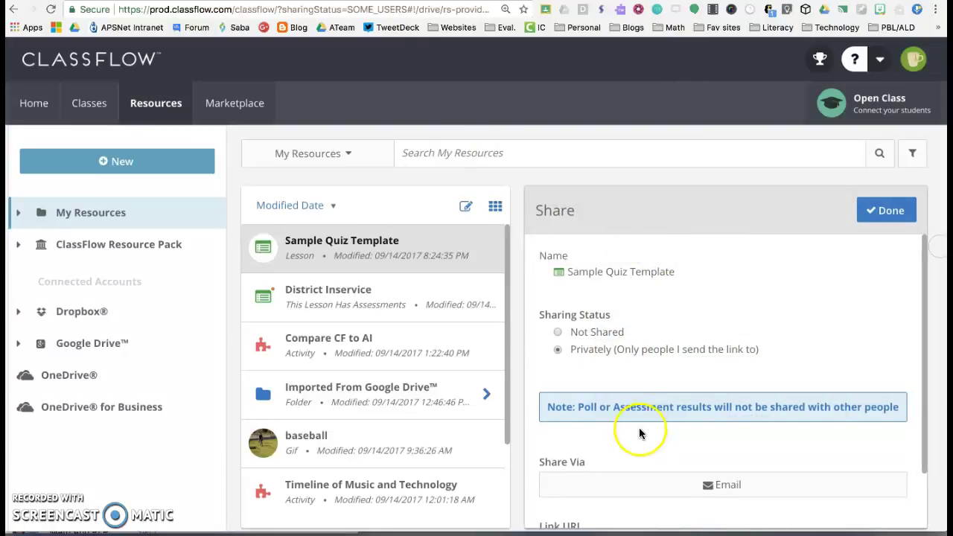
pyautogui.scroll(-2, 634, 420)
pyautogui.scroll(1, 634, 419)
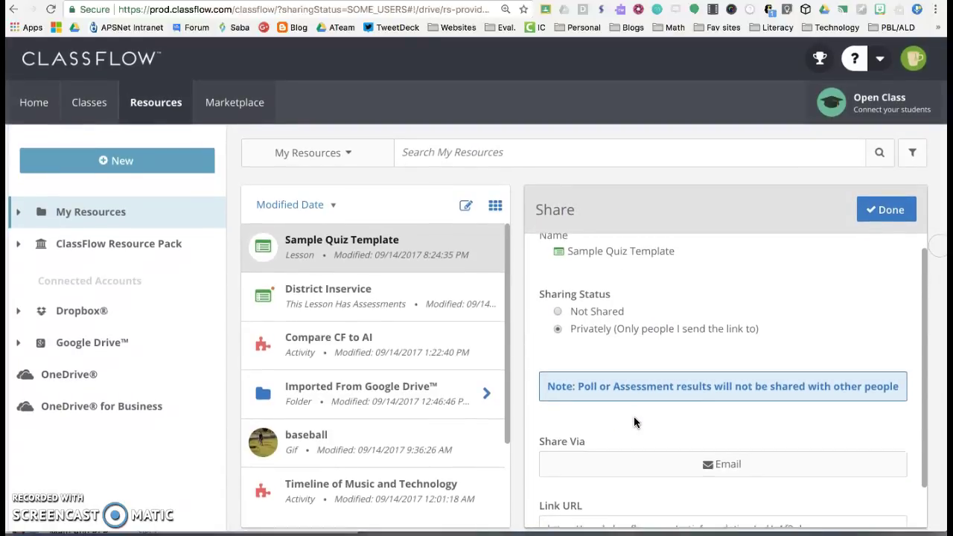
pyautogui.scroll(-1, 633, 423)
pyautogui.click(707, 420)
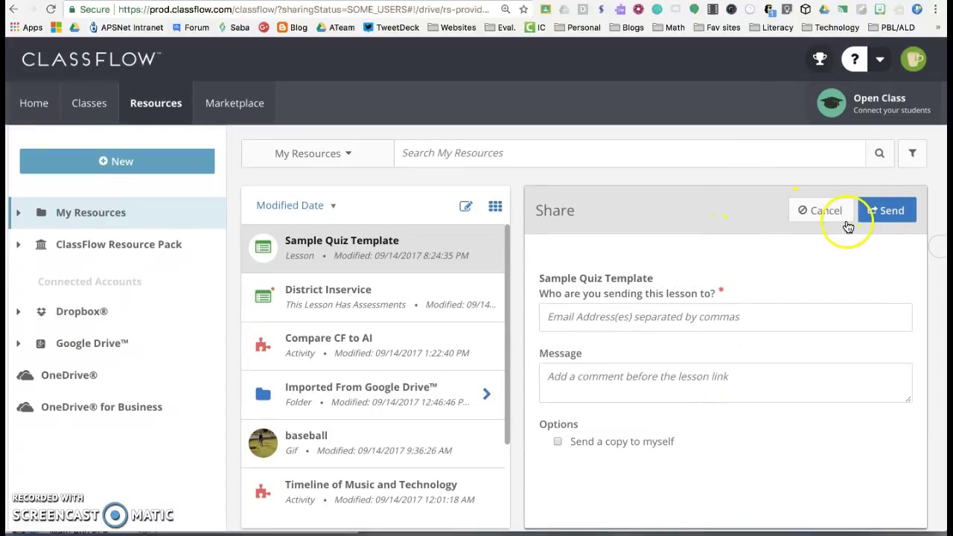
# Enter the recipient's e-mail address in the Email Address(es) field, leaving the message optional.
pyautogui.click(596, 318)
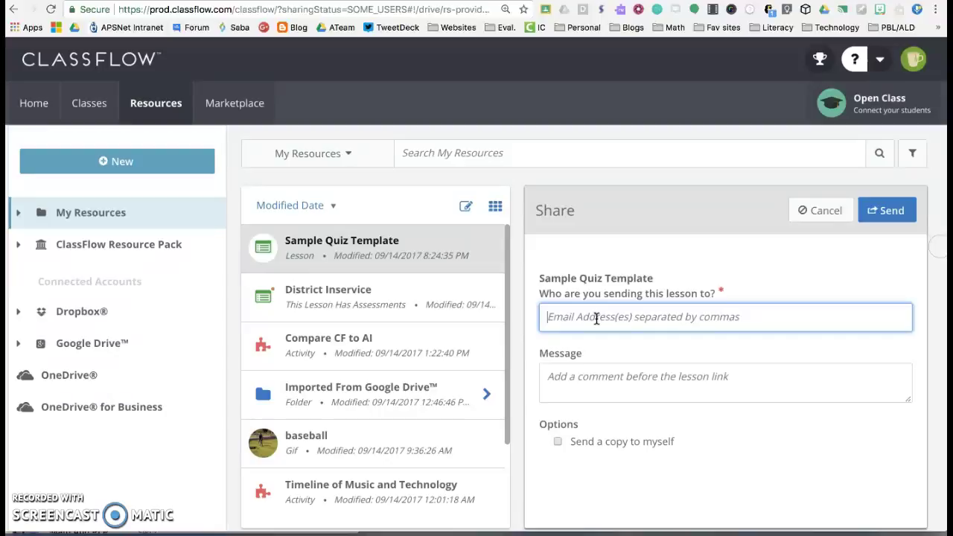
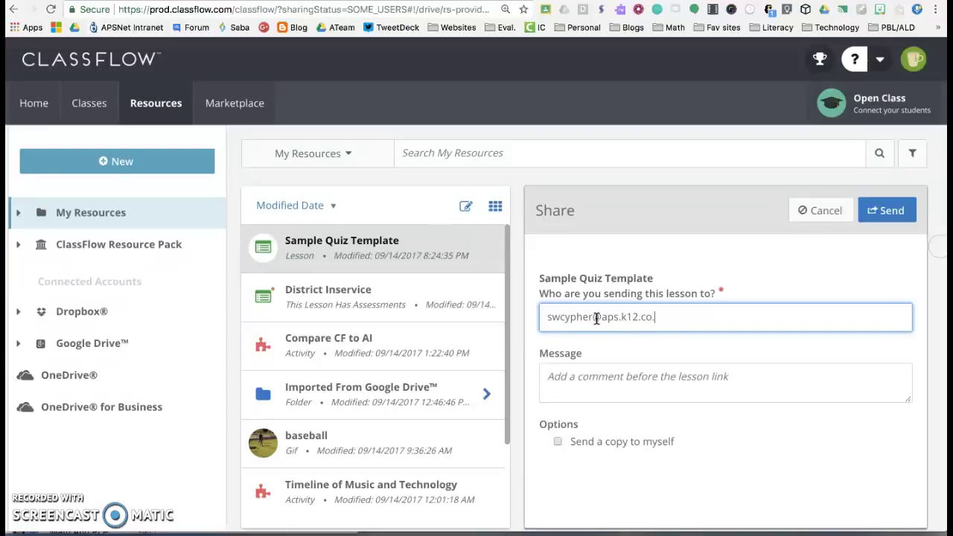
pyautogui.click(559, 379)
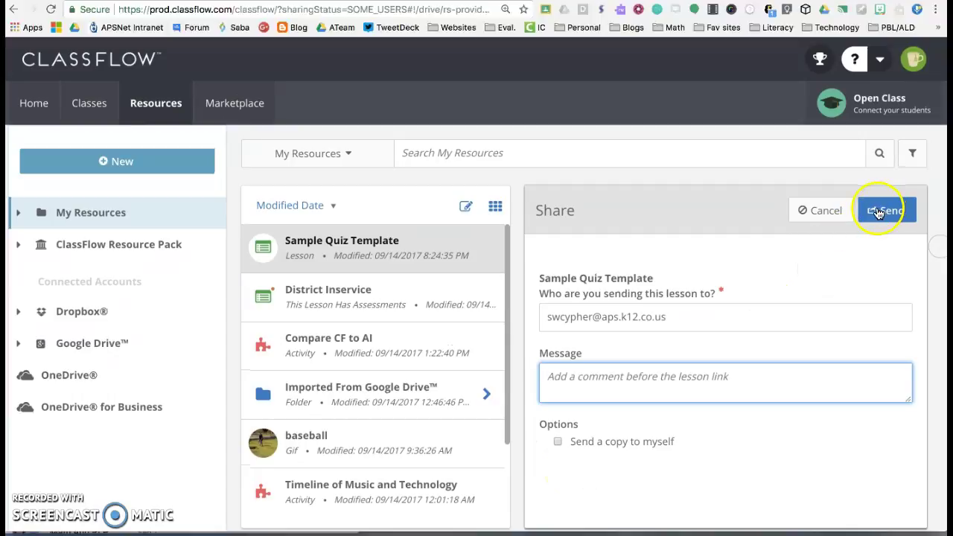
# Send the lesson email share and close the Share panel with Done.
pyautogui.click(879, 212)
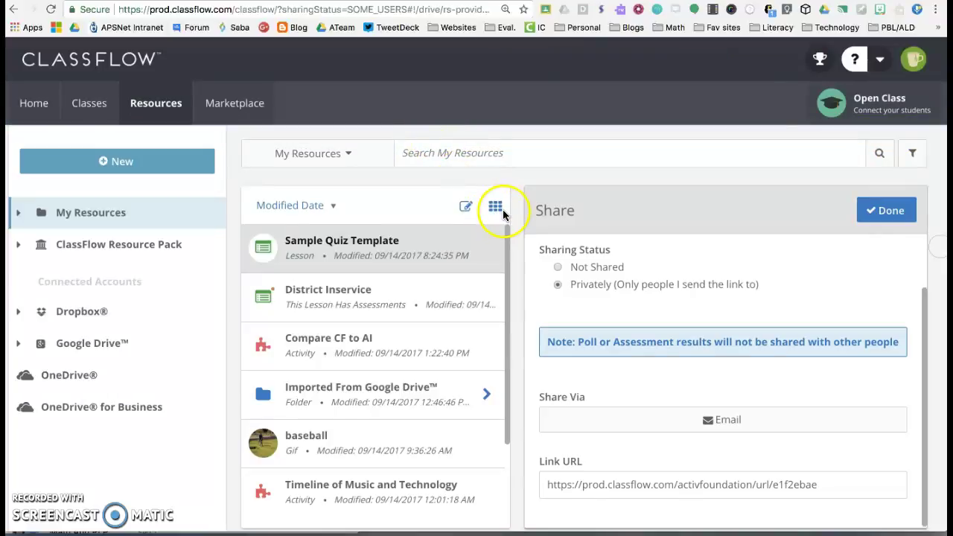
pyautogui.click(888, 214)
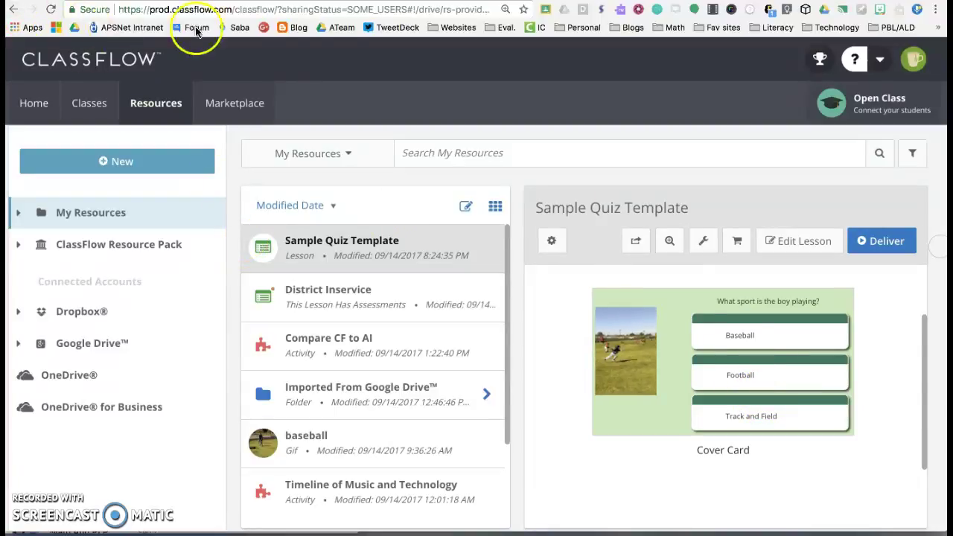
# Restore the recipient's ClassFlow window, go to Home, and check which account is signed in.
pyautogui.moveTo(616, 521)
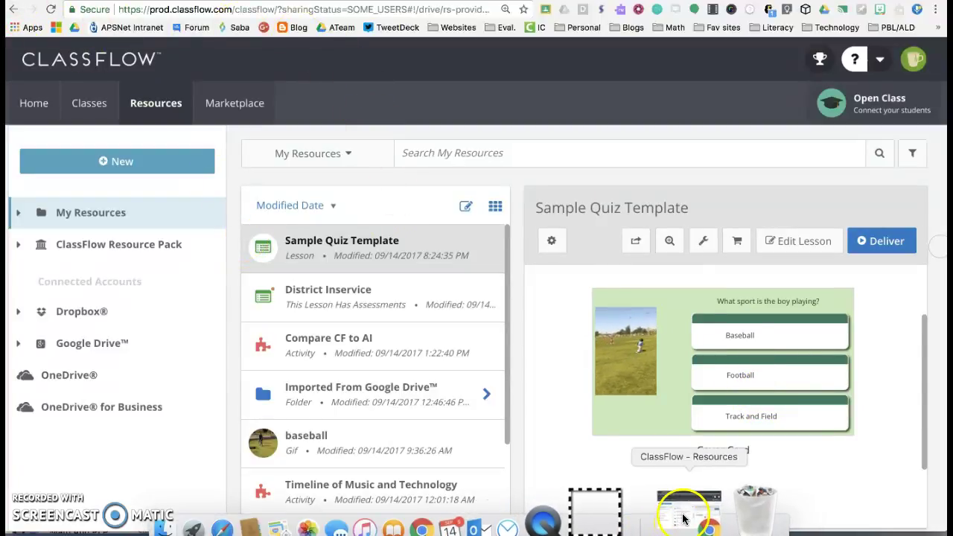
pyautogui.click(684, 518)
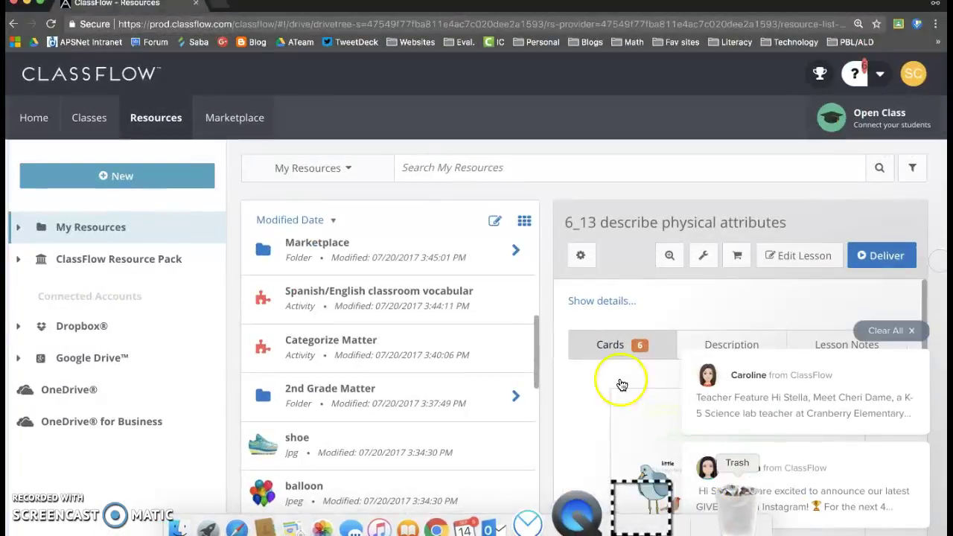
pyautogui.click(32, 123)
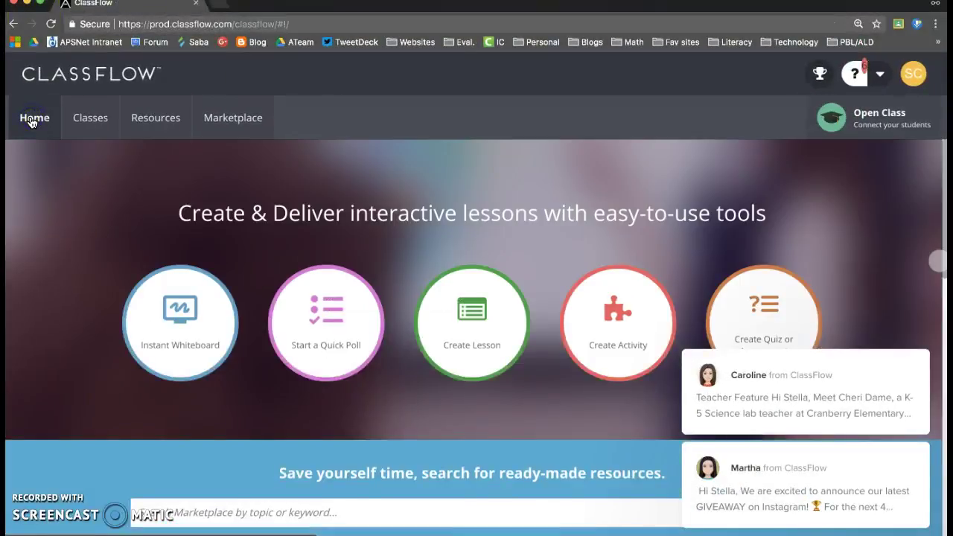
pyautogui.click(917, 75)
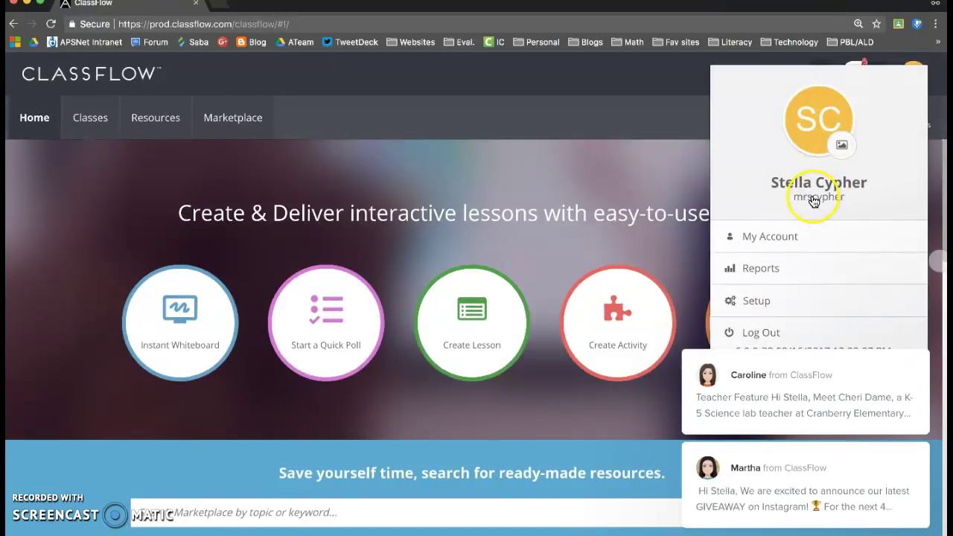
pyautogui.click(662, 190)
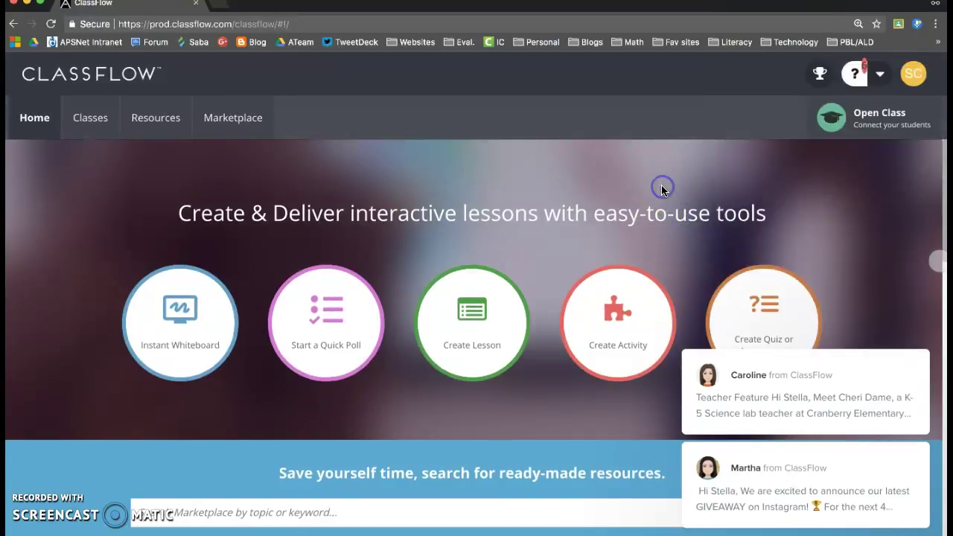
# View the recipient account's My Resources list, then switch to the mail app.
pyautogui.click(153, 120)
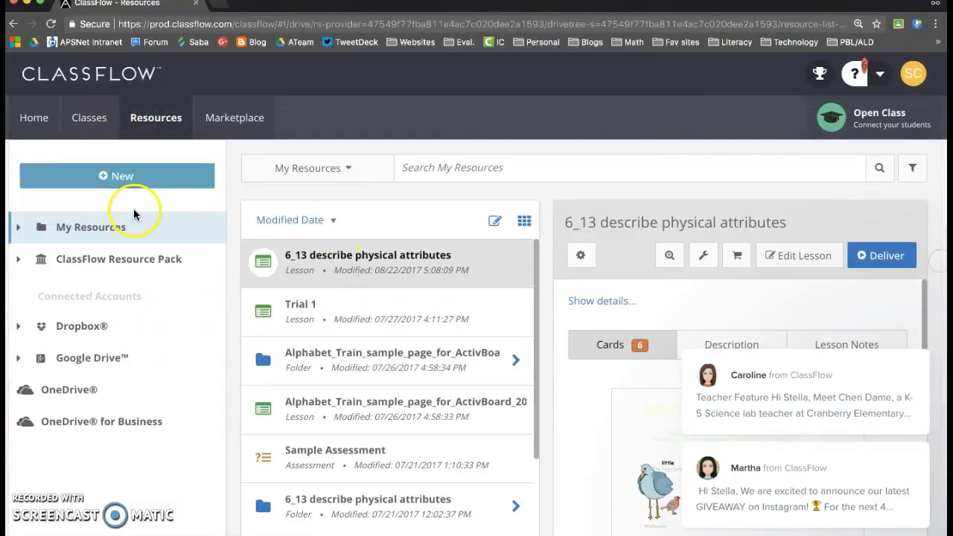
pyautogui.click(262, 360)
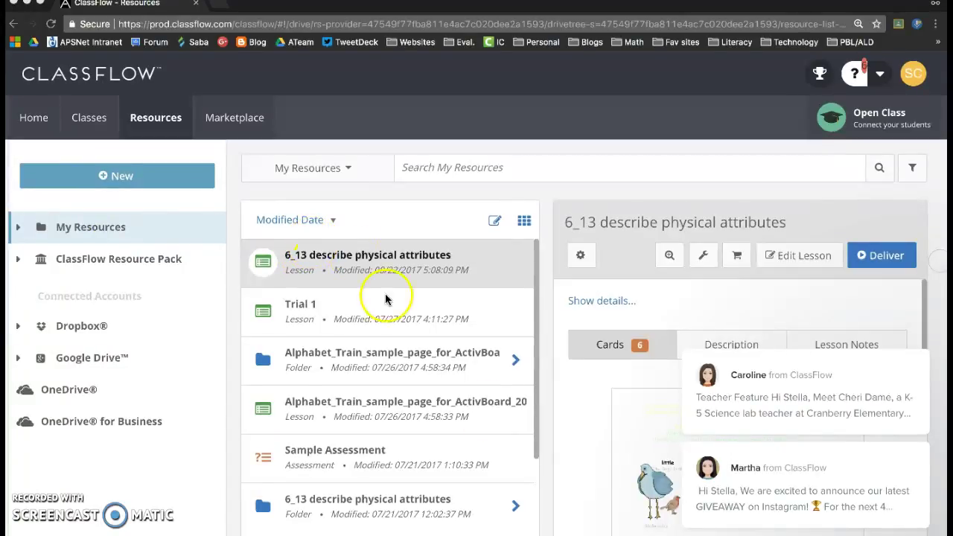
pyautogui.click(586, 521)
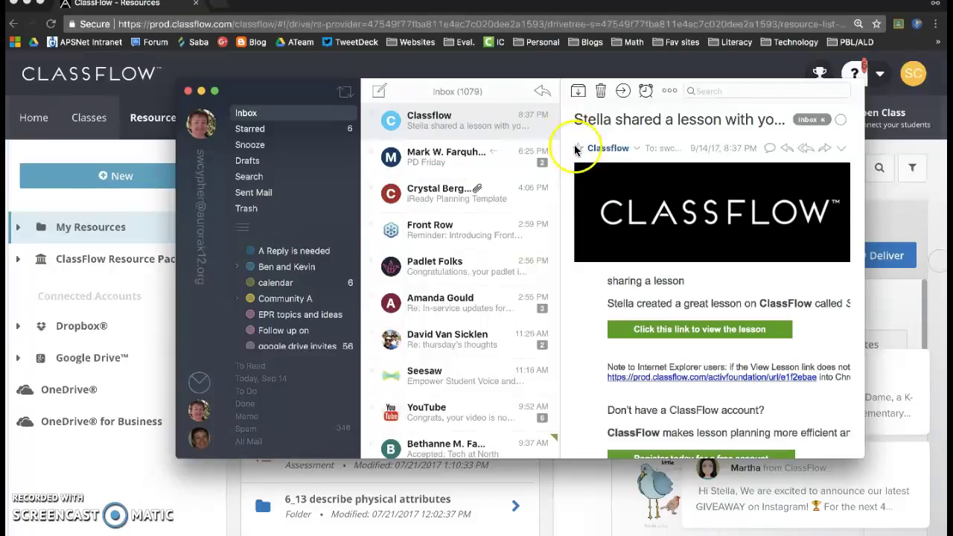
# Follow the email's 'Click this link to view the lesson' to open the shared Sample Quiz Template page.
pyautogui.click(690, 331)
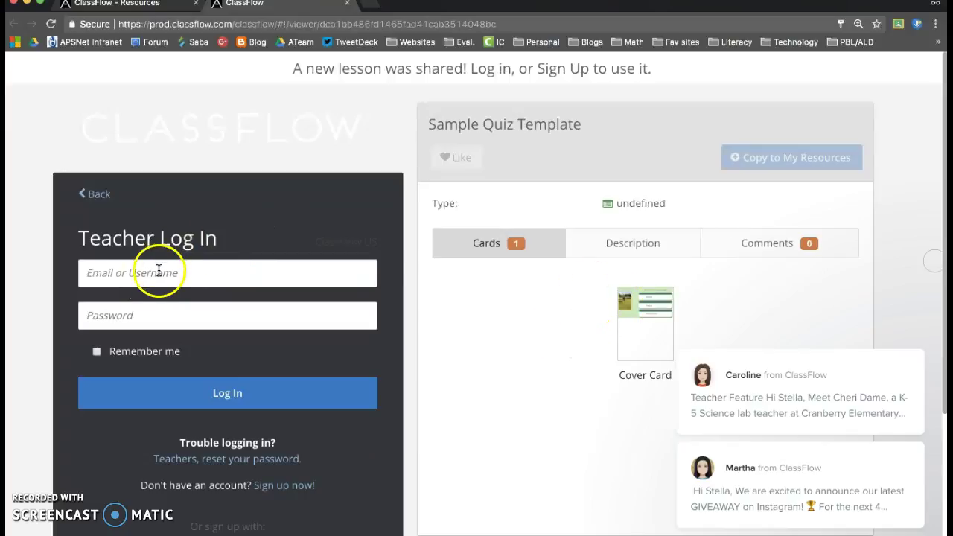
# Fill in the recipient teacher's saved login credentials and attempt to log in.
pyautogui.click(152, 275)
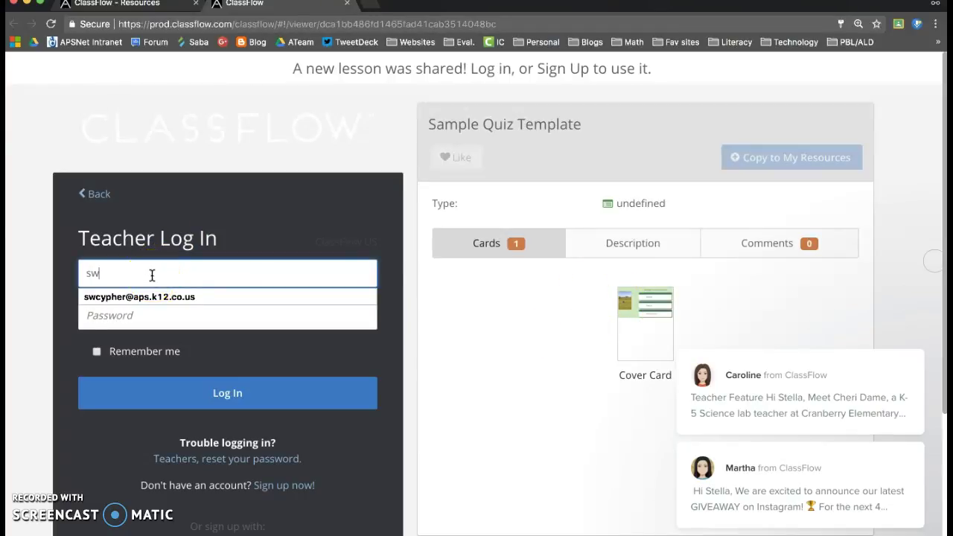
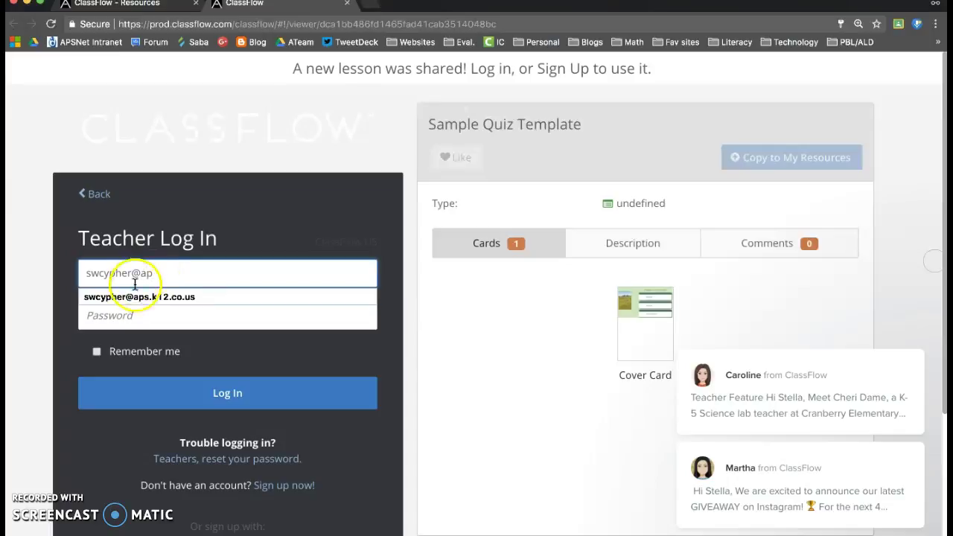
pyautogui.click(134, 296)
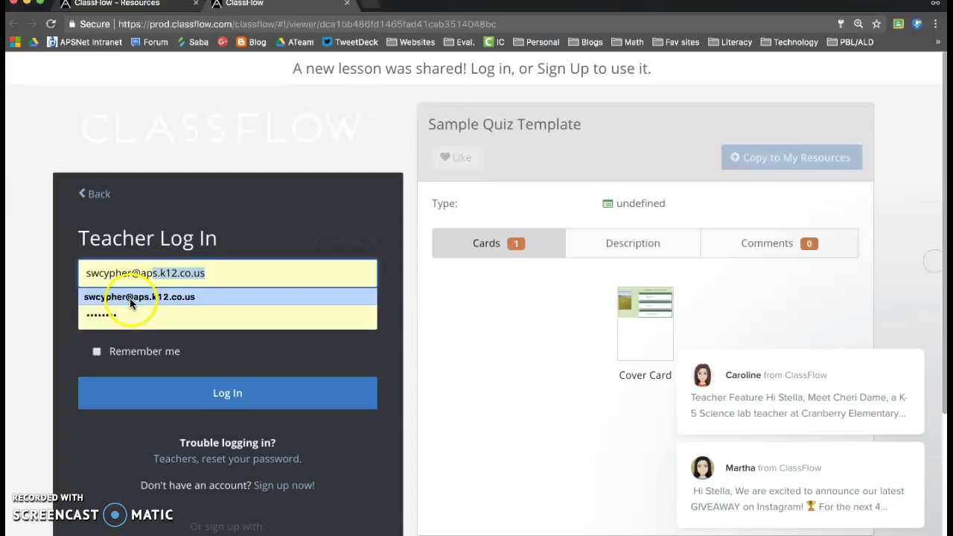
pyautogui.click(189, 392)
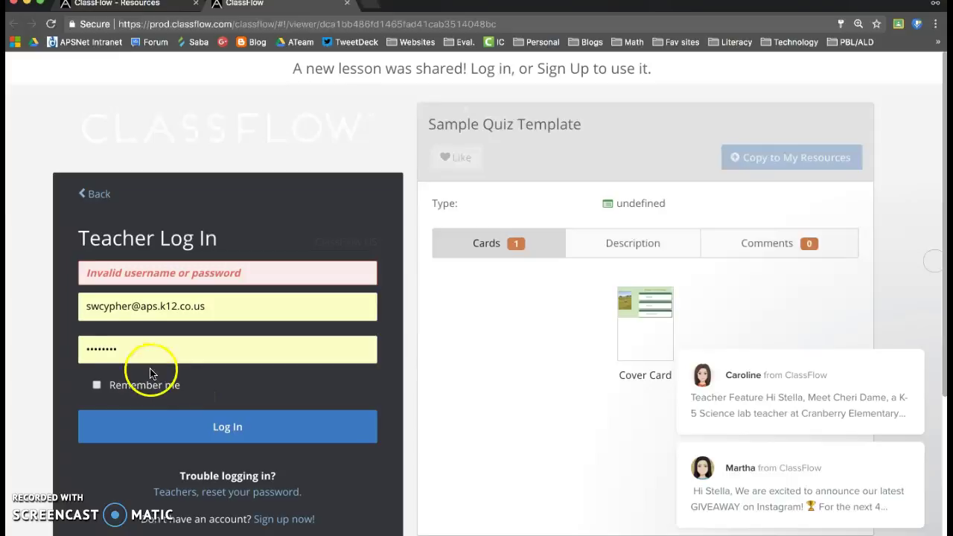
# After the 'Invalid username or password' error, retype the password and submit the login.
pyautogui.click(122, 347)
pyautogui.moveTo(121, 346); pyautogui.dragTo(32, 352)
pyautogui.write('a')
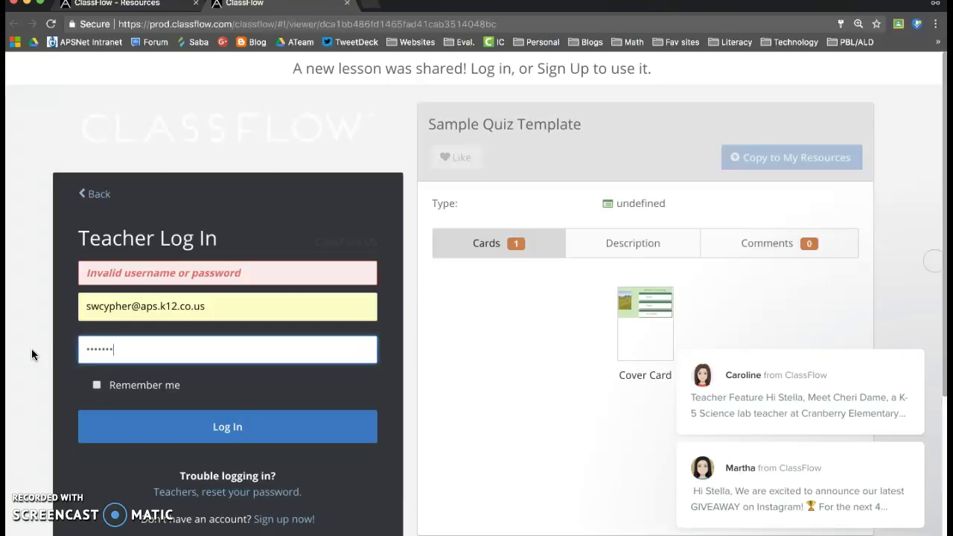
pyautogui.press('Return')
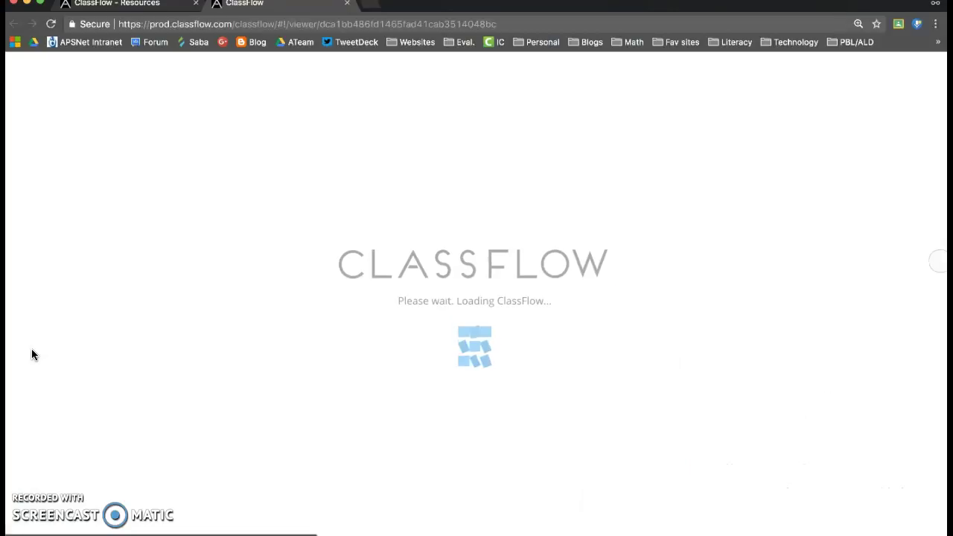
# Use Copy to My Resources on the shared Sample Quiz Template lesson page.
pyautogui.click(187, 325)
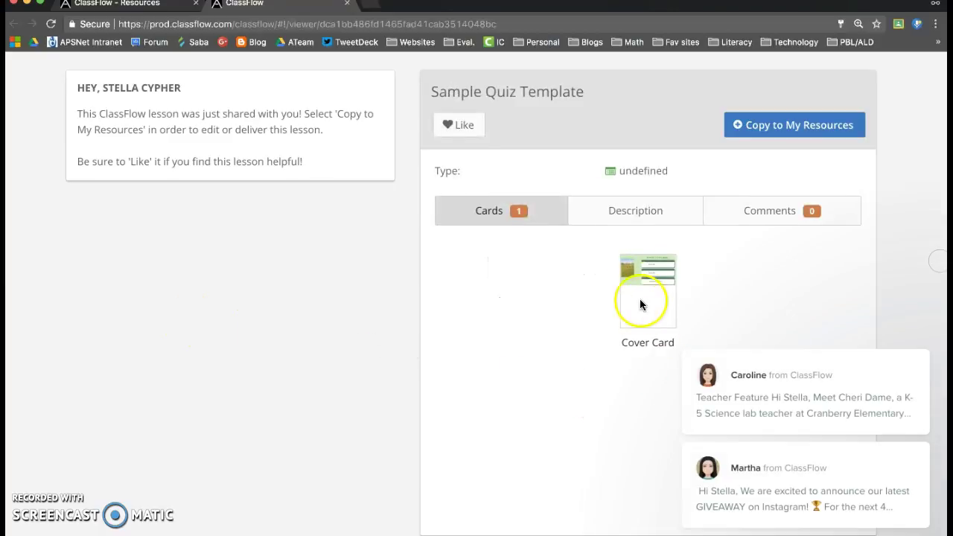
pyautogui.click(649, 277)
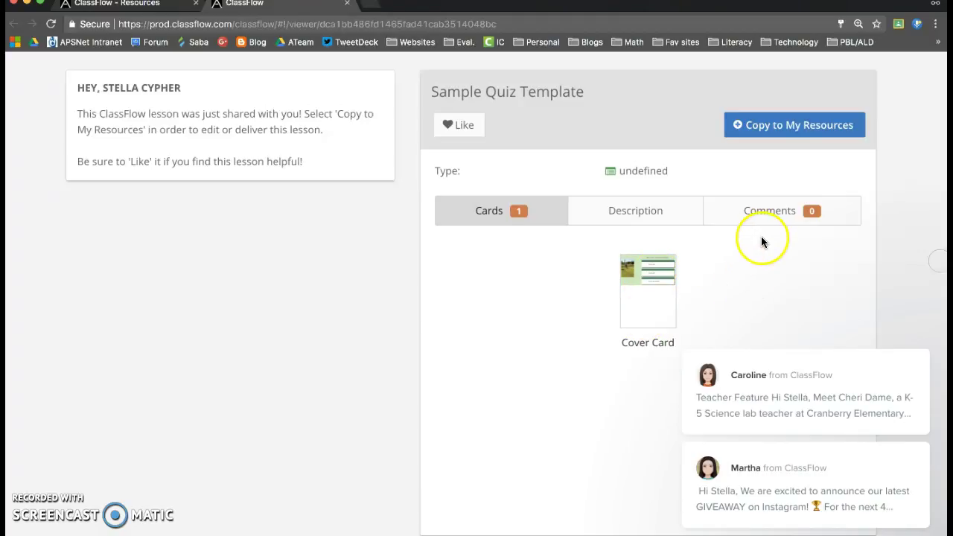
pyautogui.click(782, 130)
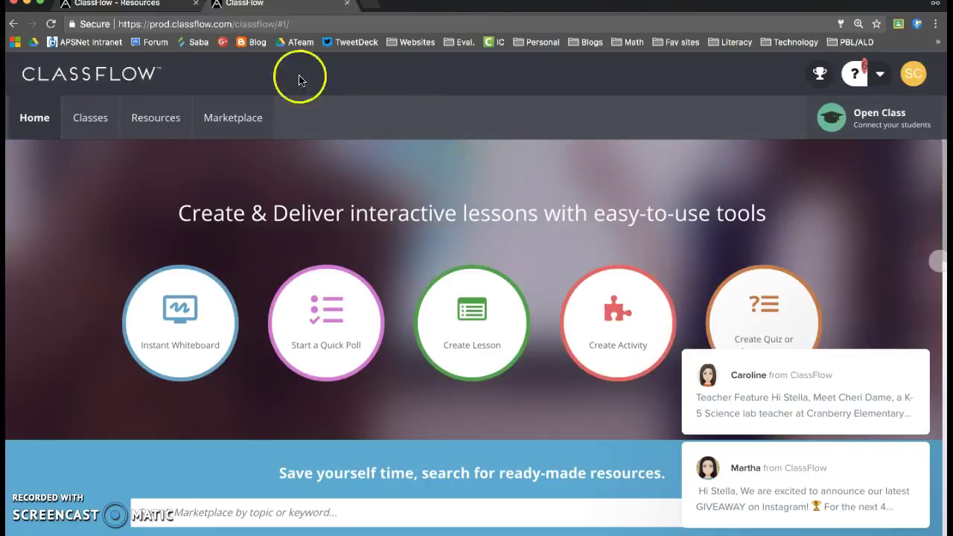
# Select the copied Sample Quiz Template in Resources and clear all notification popups.
pyautogui.click(158, 120)
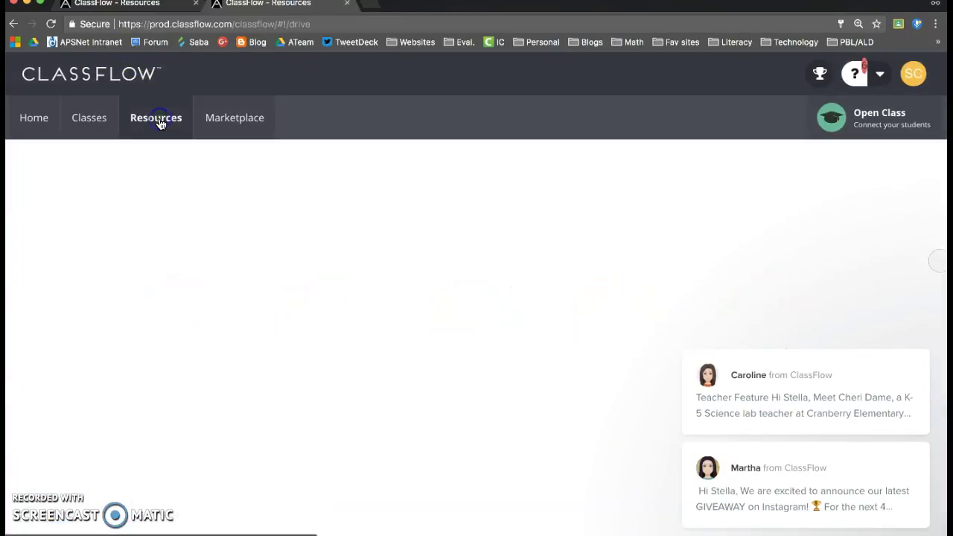
pyautogui.click(332, 262)
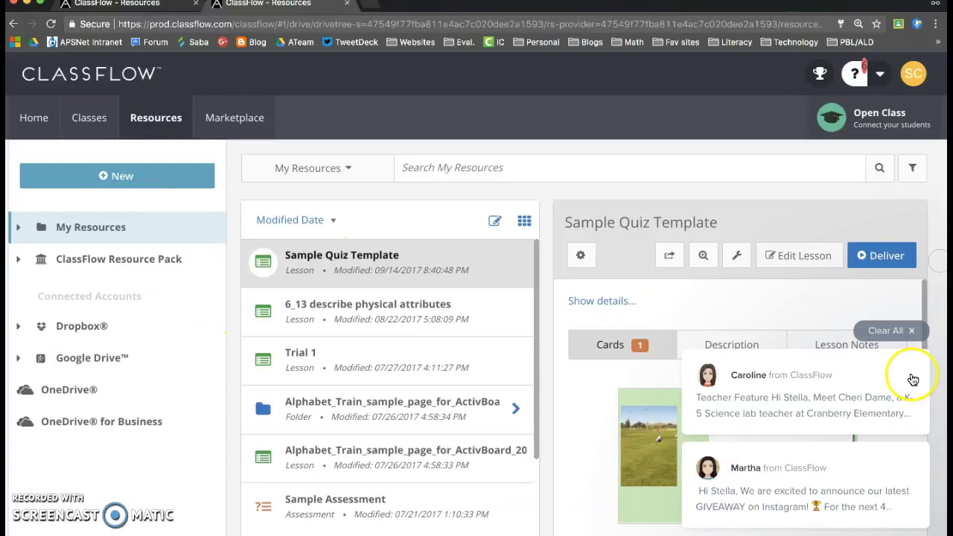
pyautogui.click(914, 332)
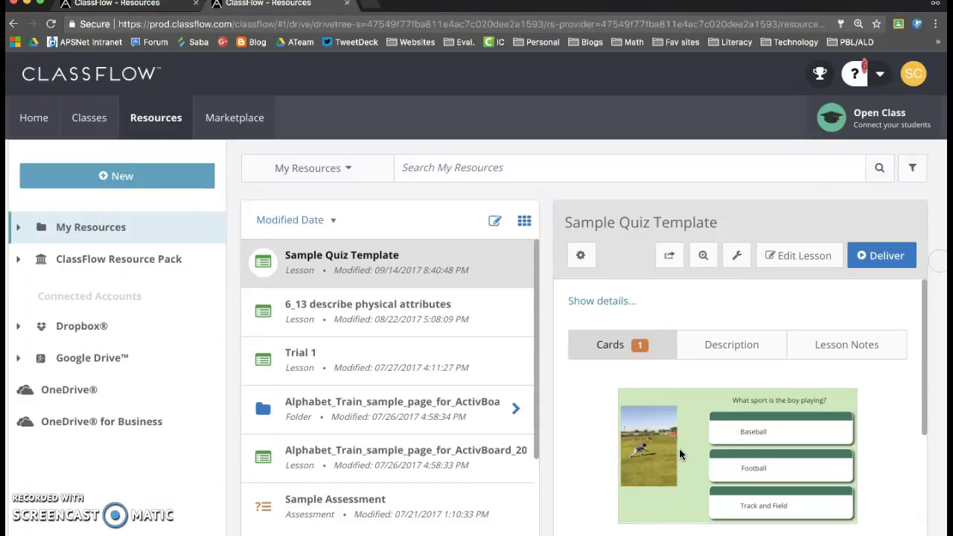
pyautogui.click(392, 202)
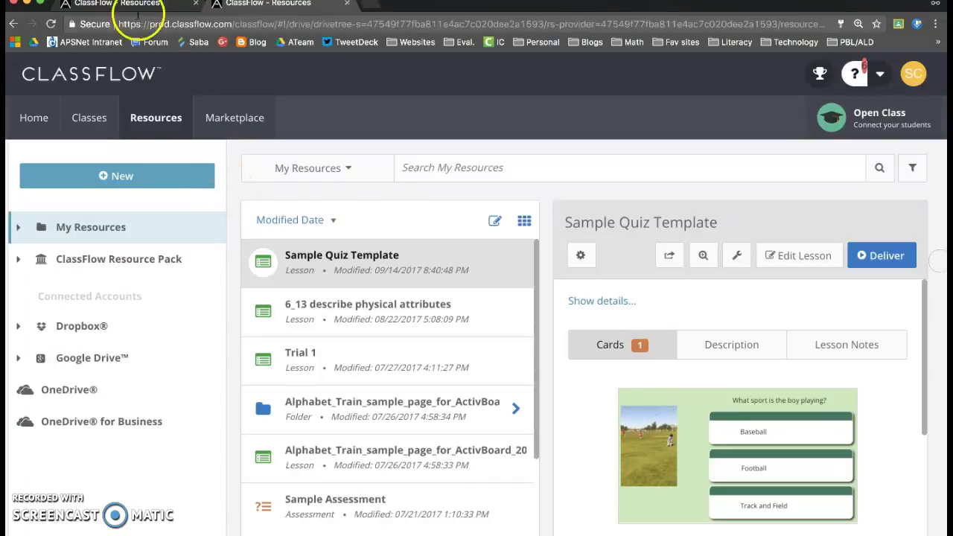